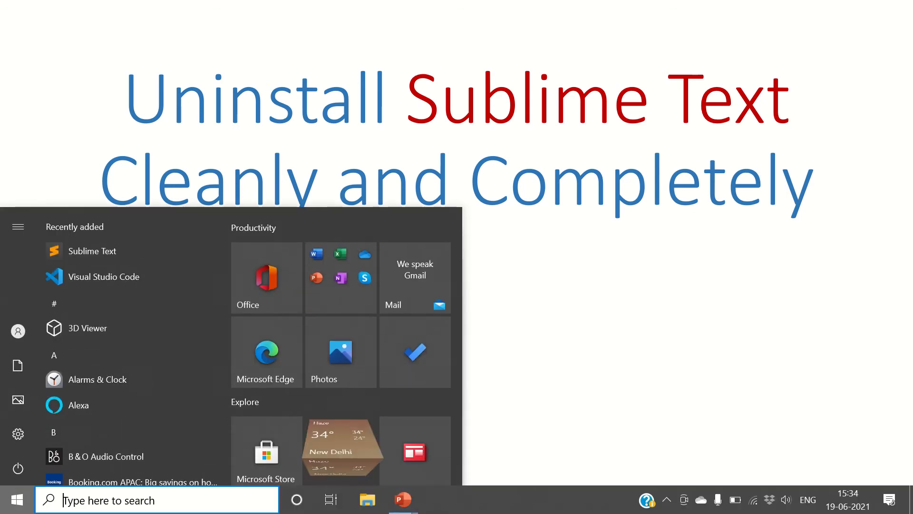
text(add)
Filter the installed apps list to 'sub' and select the Sublime Text entry.
key(Return)
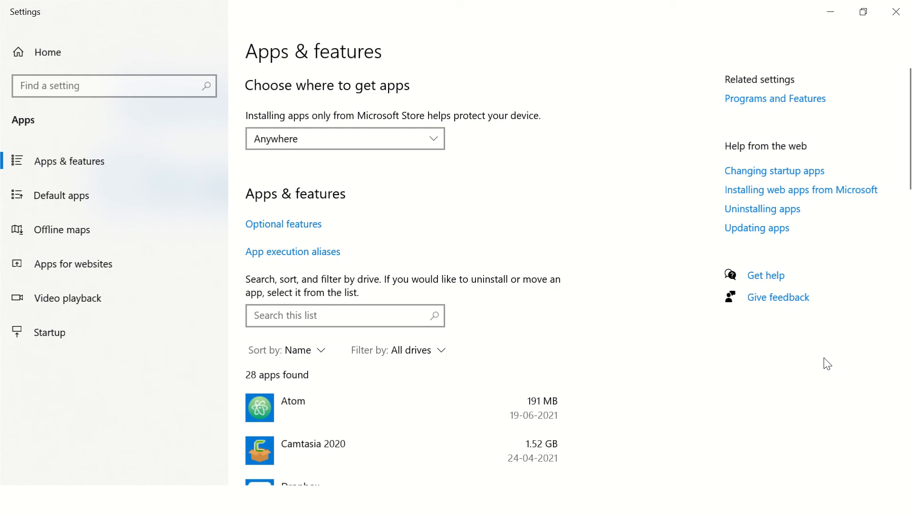
click(313, 314)
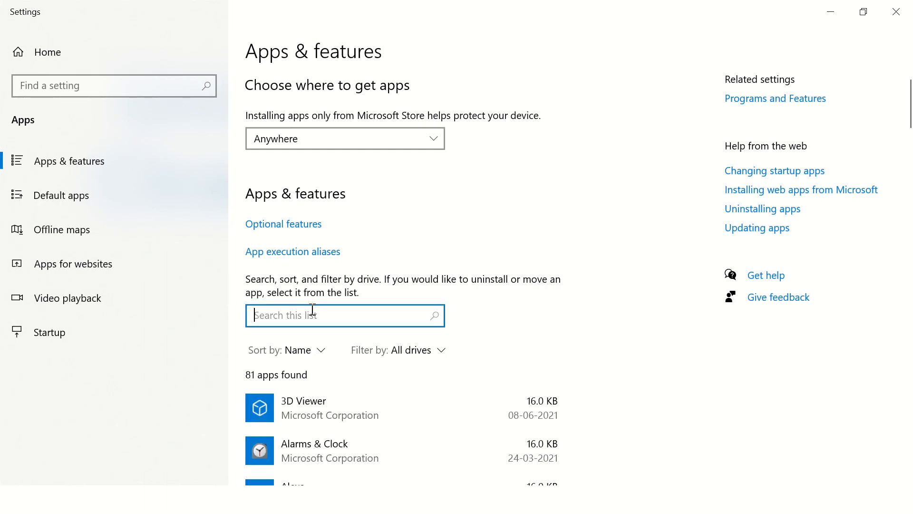
text(sub)
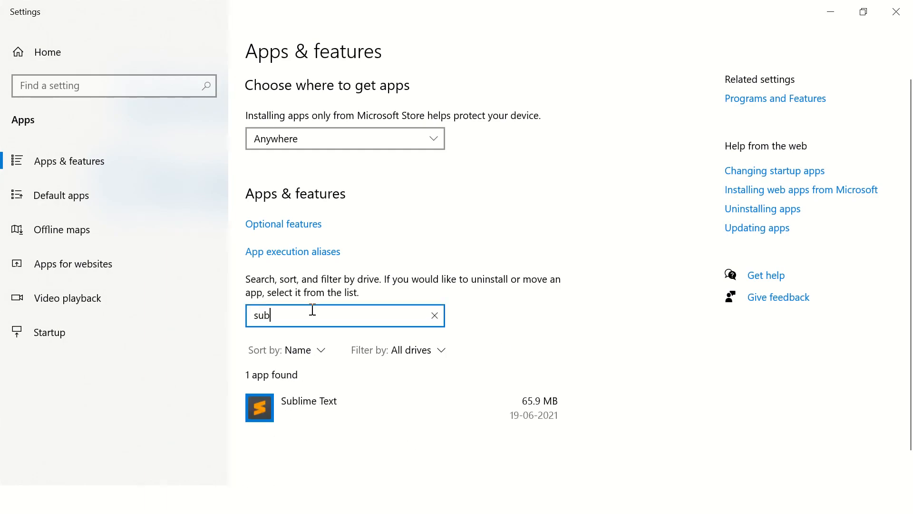
click(342, 412)
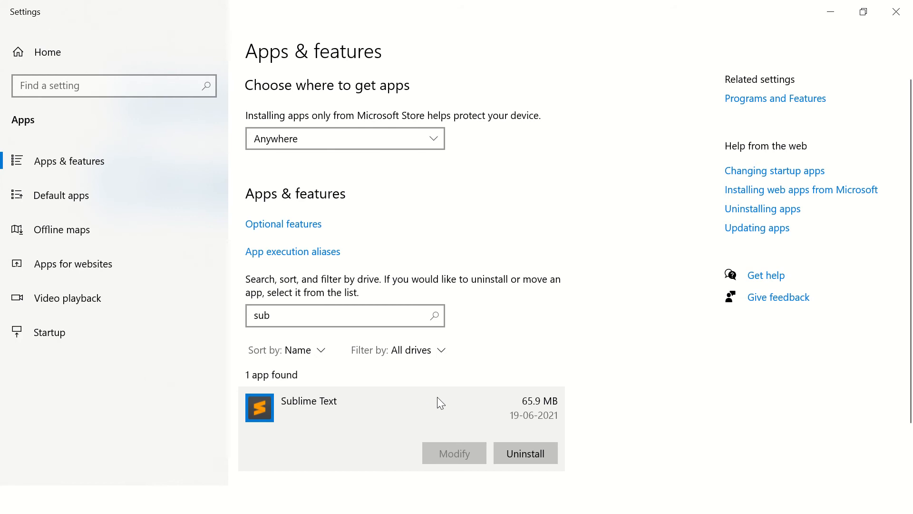
scroll(528, 380, down, 1)
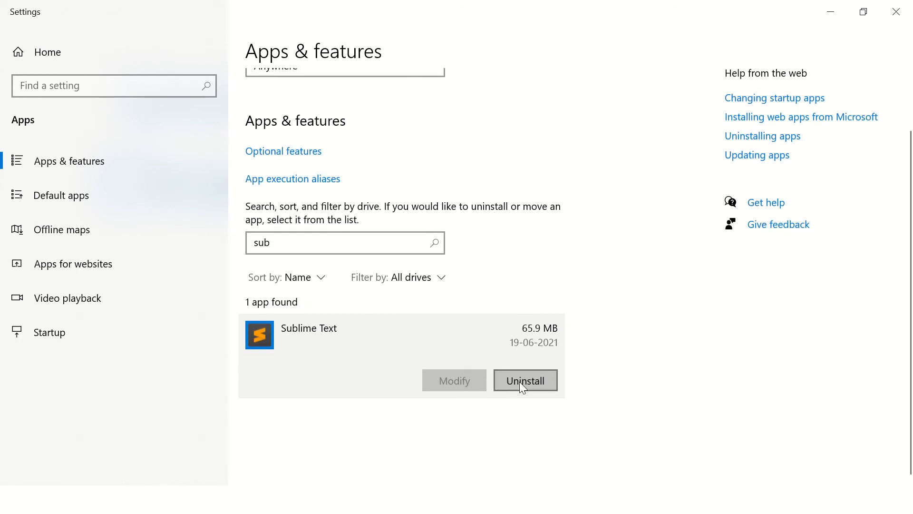
Uninstall Sublime Text, confirming complete removal and acknowledging the success message.
click(525, 381)
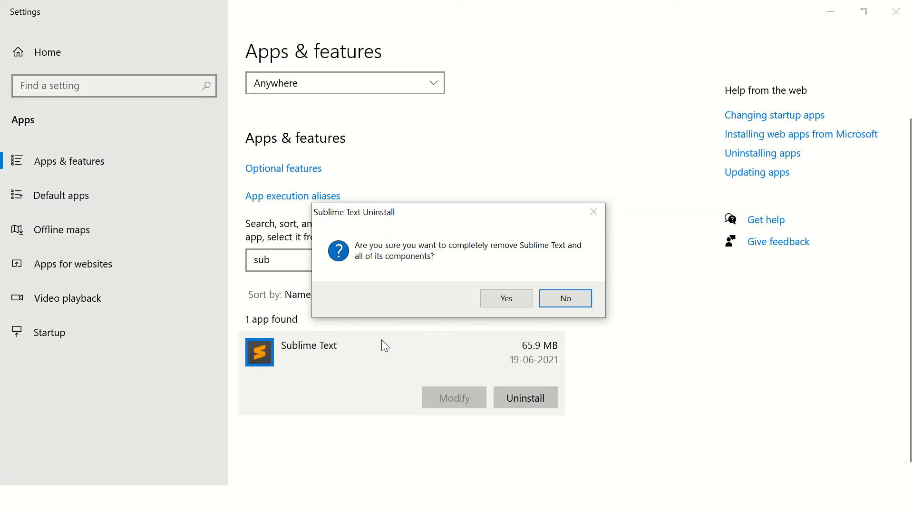
click(505, 290)
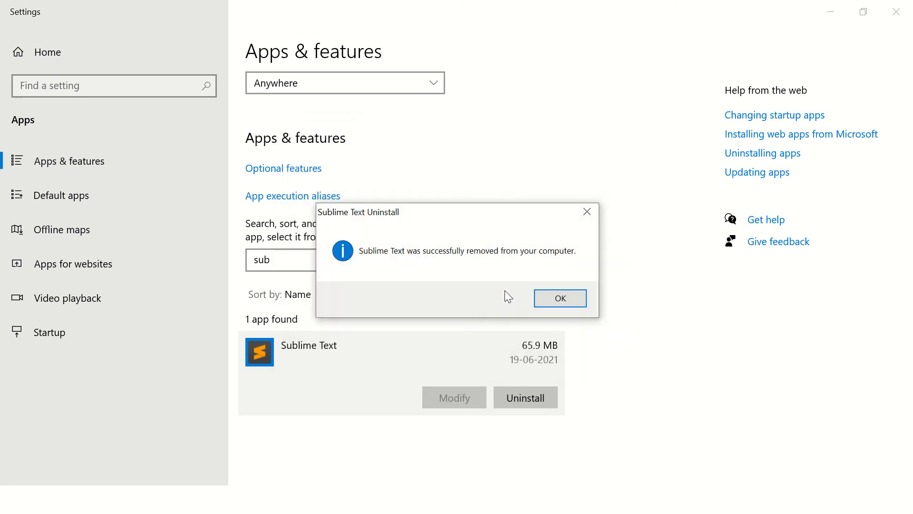
click(562, 300)
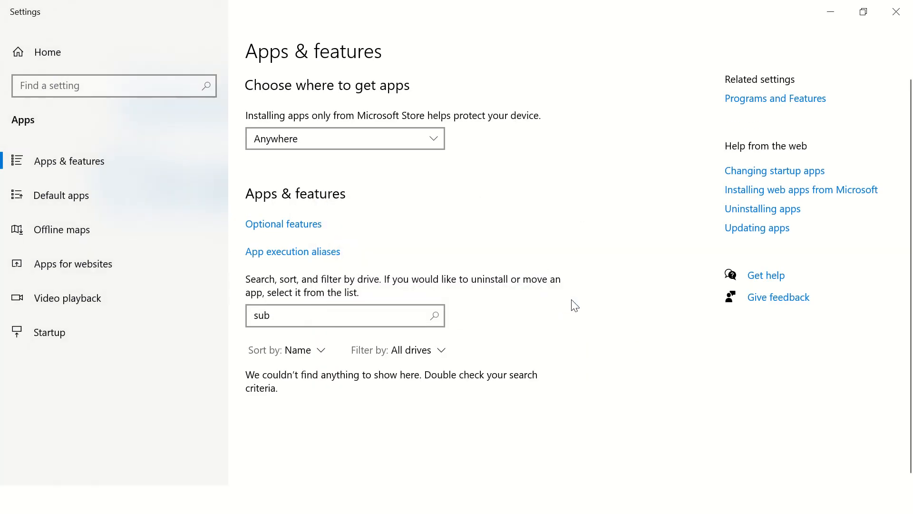
Launch File Explorer and show the contents of the Windows (C:) drive.
key(super)
click(366, 501)
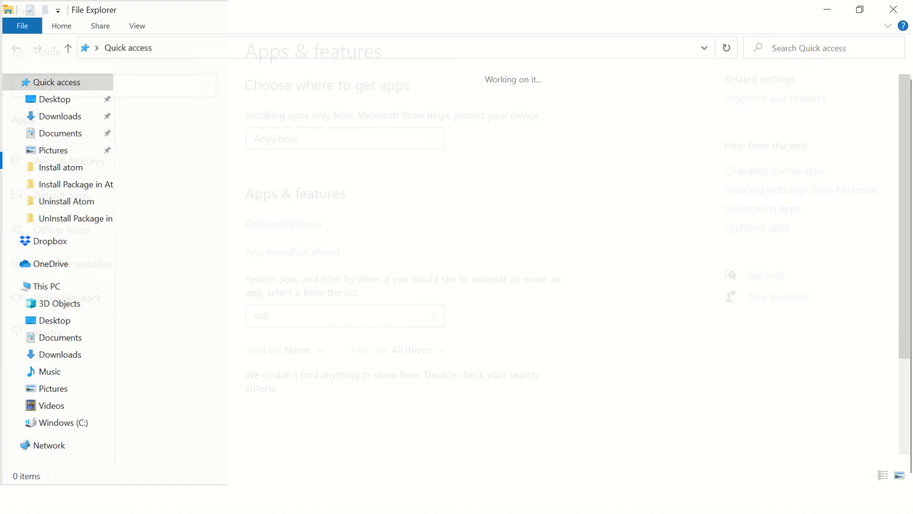
click(62, 423)
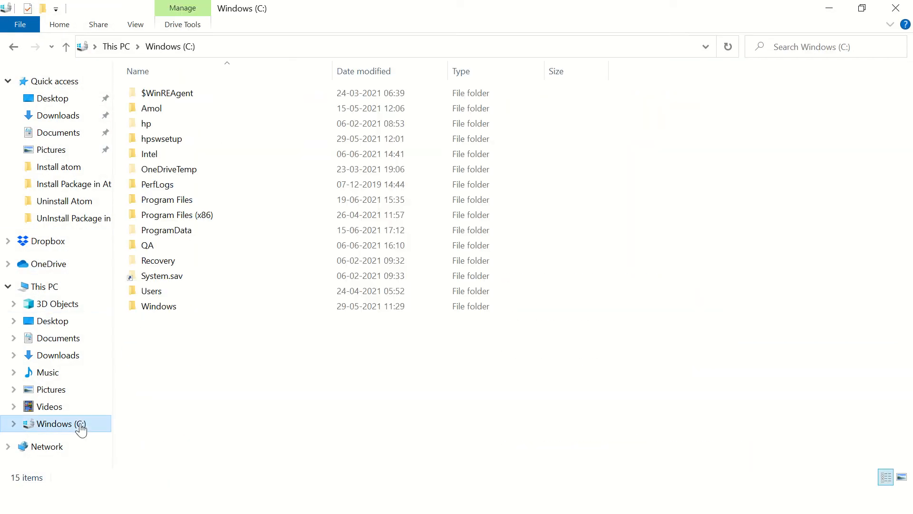
Navigate through Users and the user folder into AppData\Roaming.
double_click(151, 291)
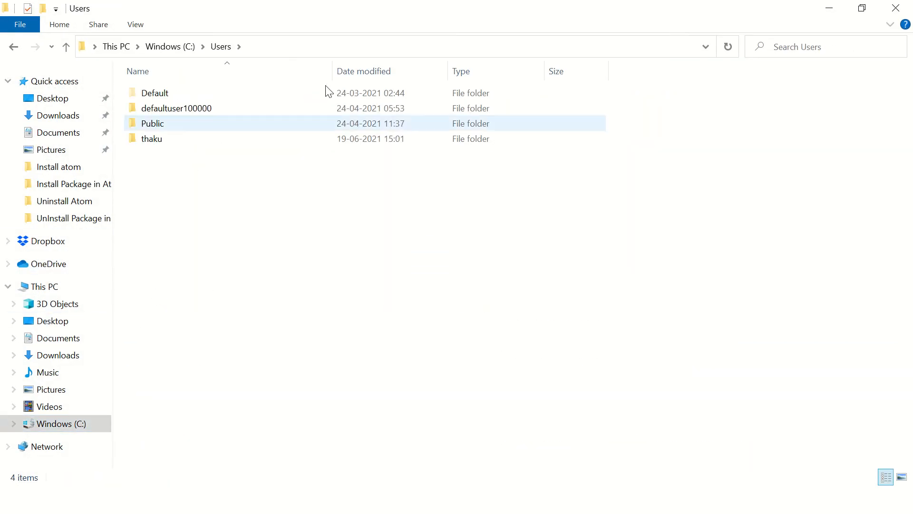
double_click(159, 138)
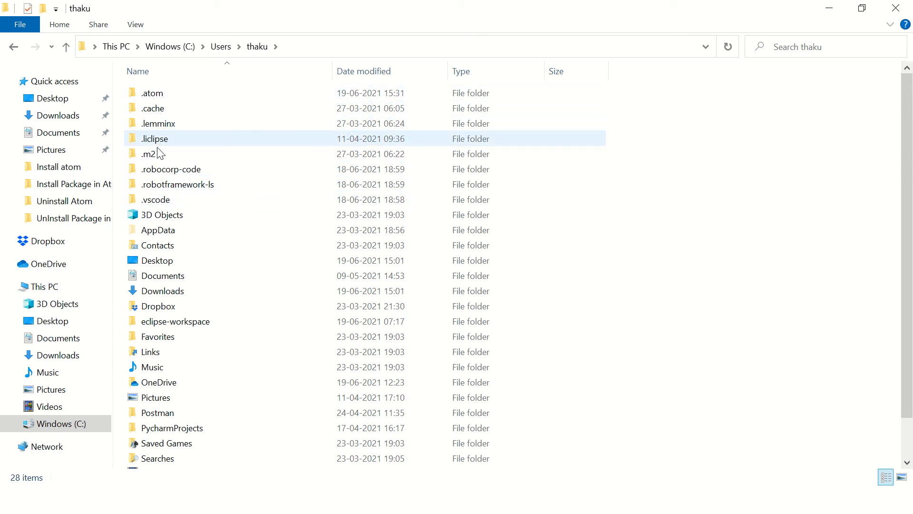
double_click(146, 233)
double_click(156, 122)
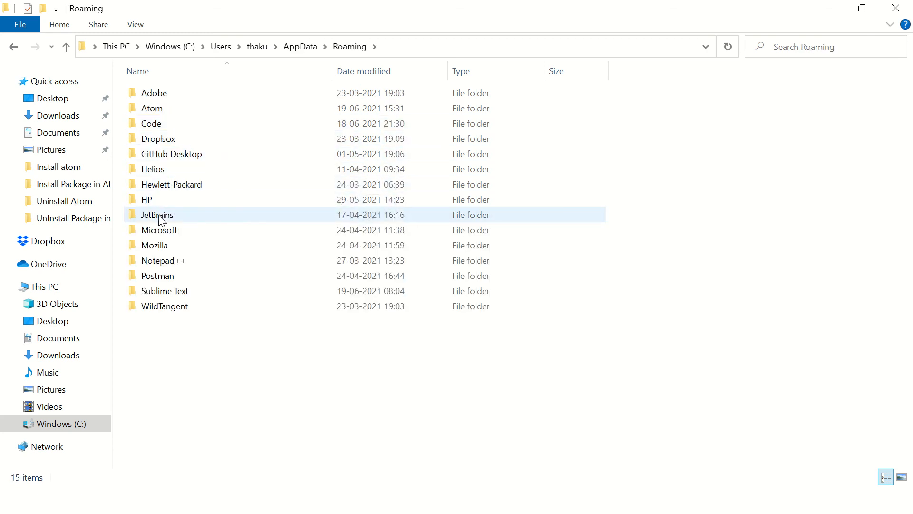
Delete the leftover Sublime Text folder from AppData Roaming after a quick look inside it.
click(204, 290)
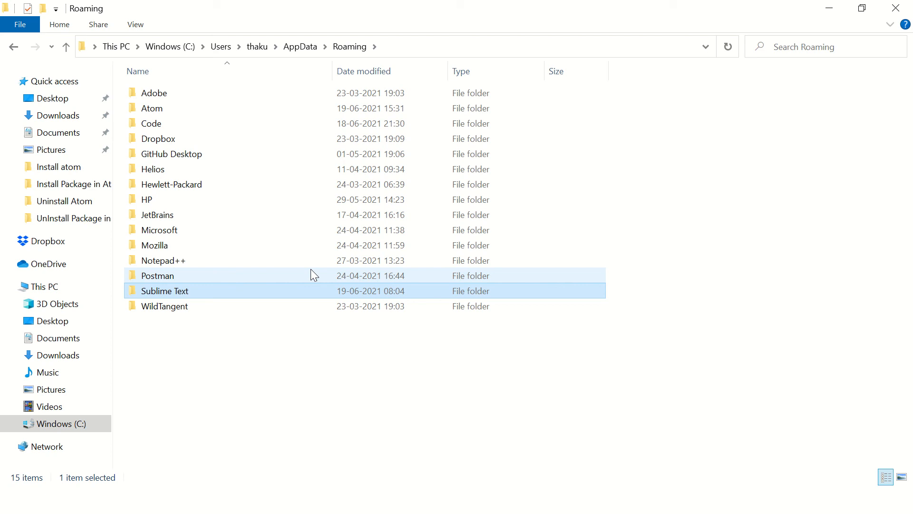
double_click(179, 293)
click(349, 46)
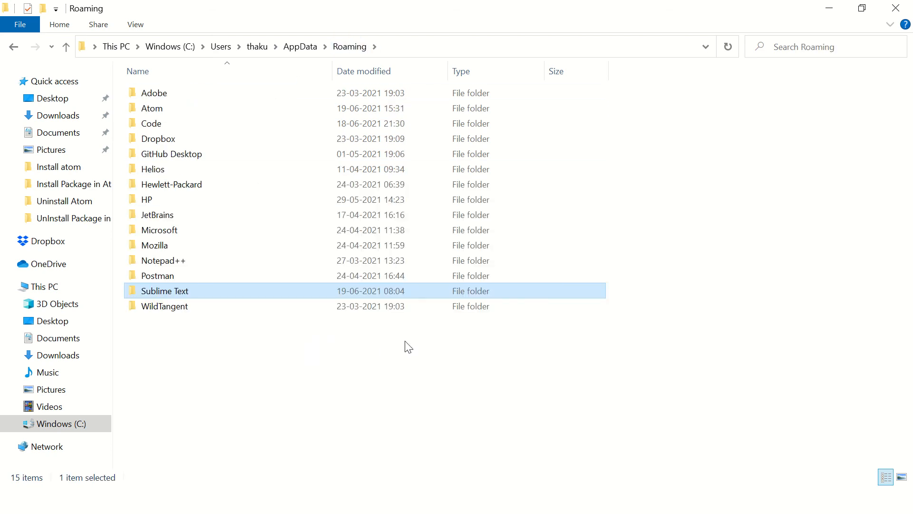
key(Delete)
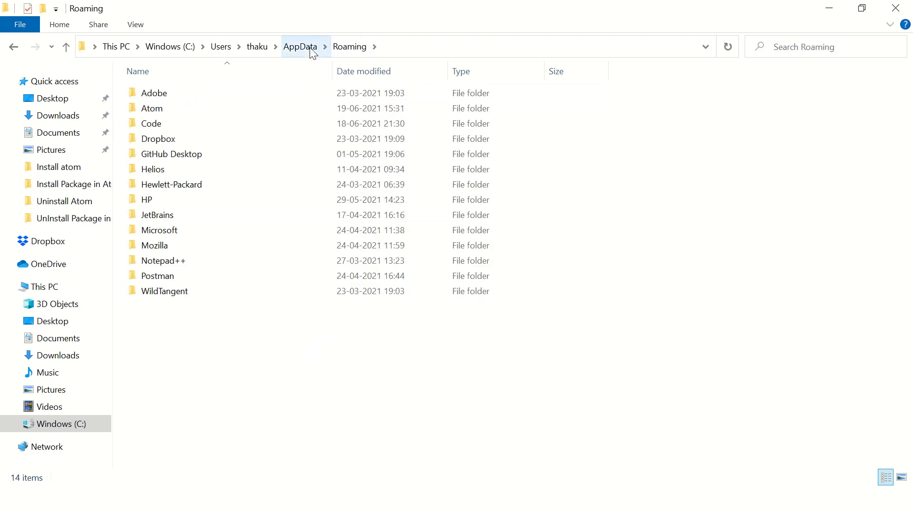
Delete the Sublime Text folder from AppData Local and return to AppData.
click(300, 46)
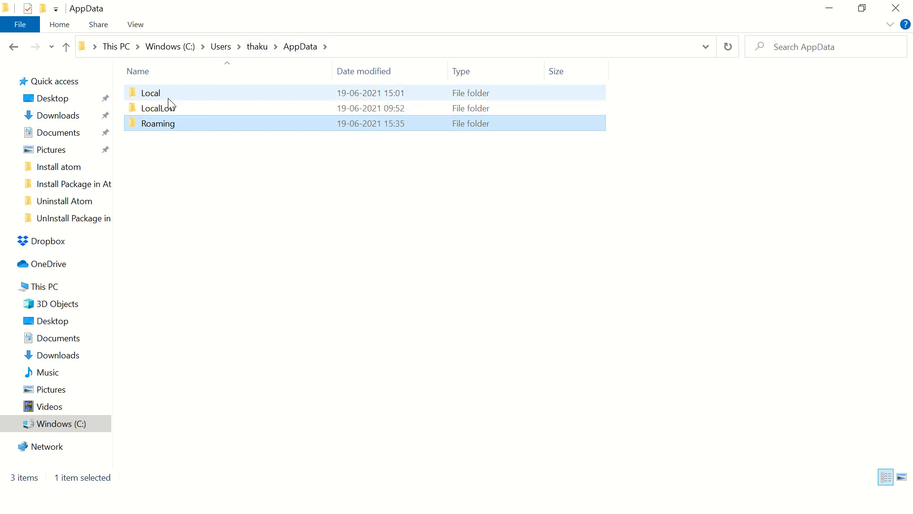
double_click(151, 93)
click(175, 154)
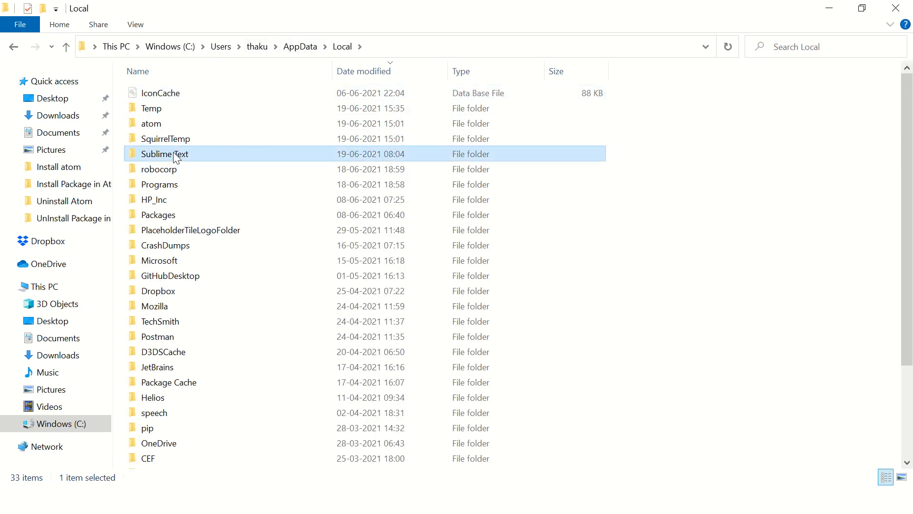
key(Delete)
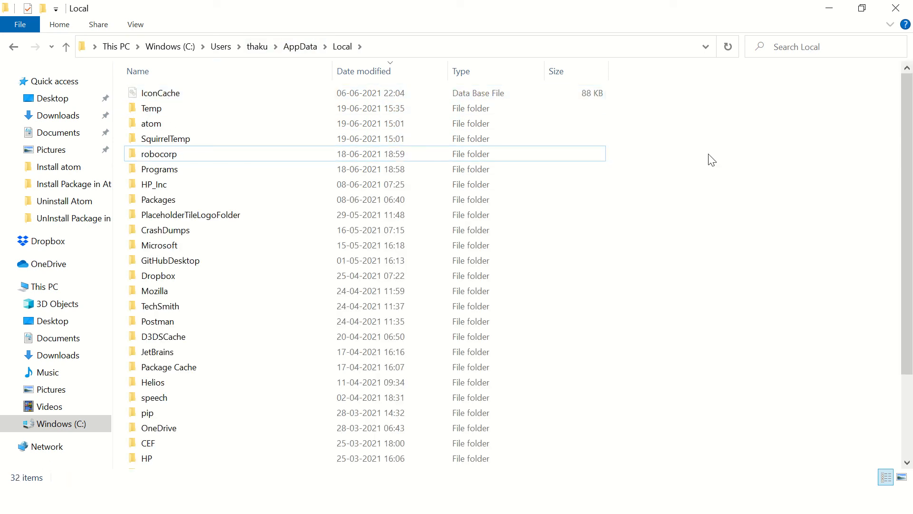
scroll(203, 251, down, 2)
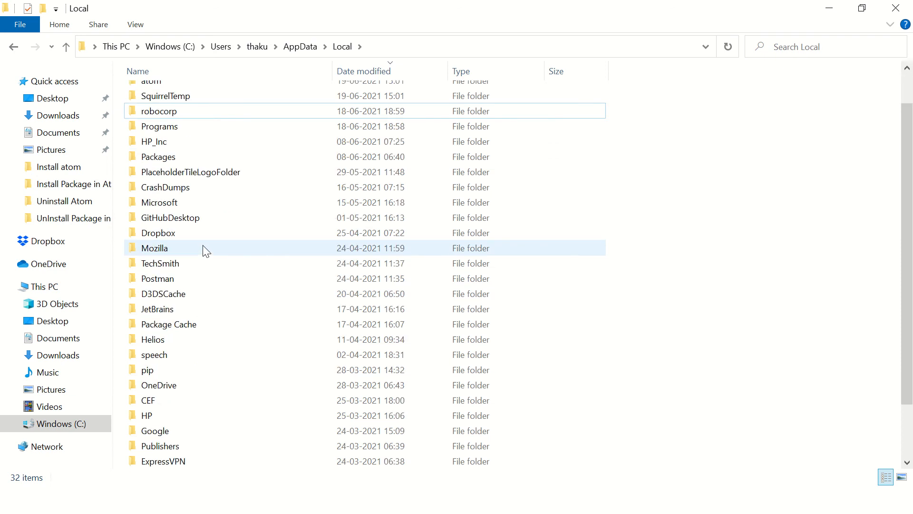
scroll(203, 251, down, 1)
click(301, 46)
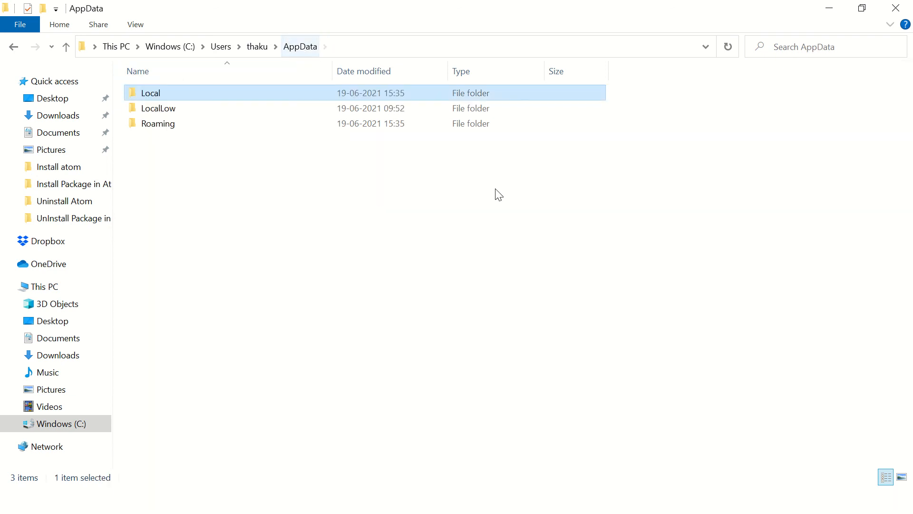